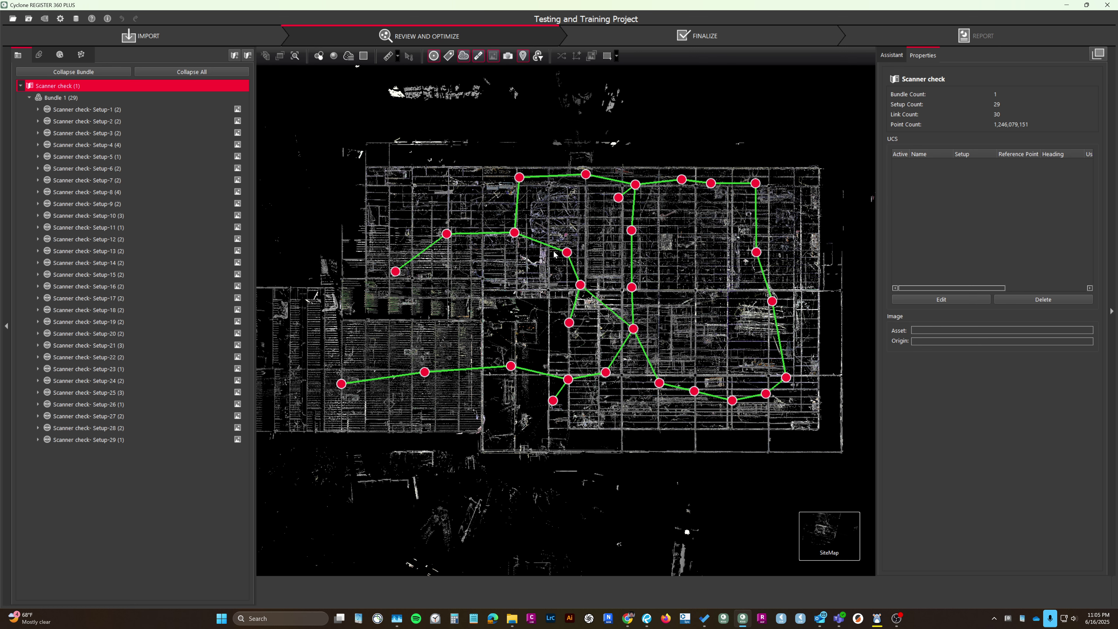
Delete the link between Setup-10 and Setup-27 to split Setups 27, 28 and 29 from the main bundle.
scroll(544, 409, up, 3)
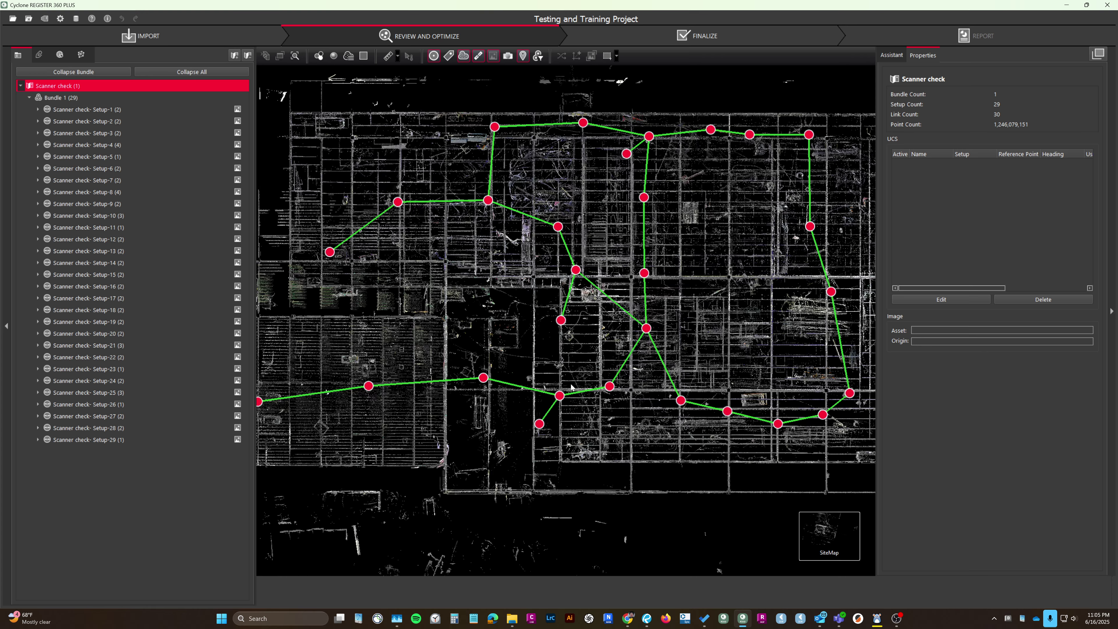
click(526, 390)
drag(526, 389, 583, 362)
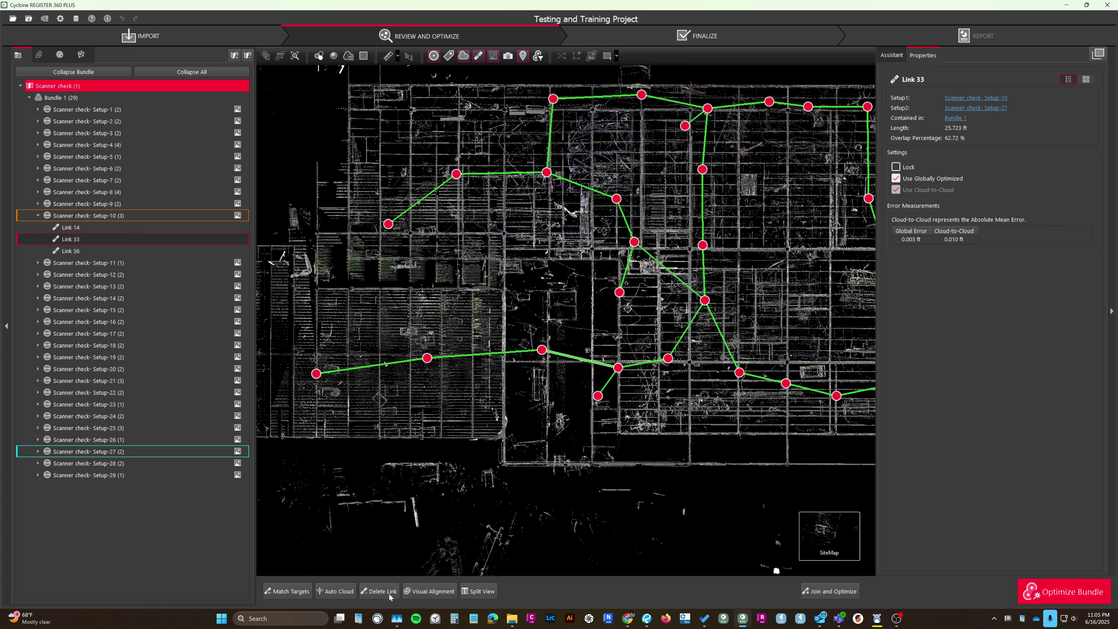
click(388, 595)
drag(481, 441, 558, 443)
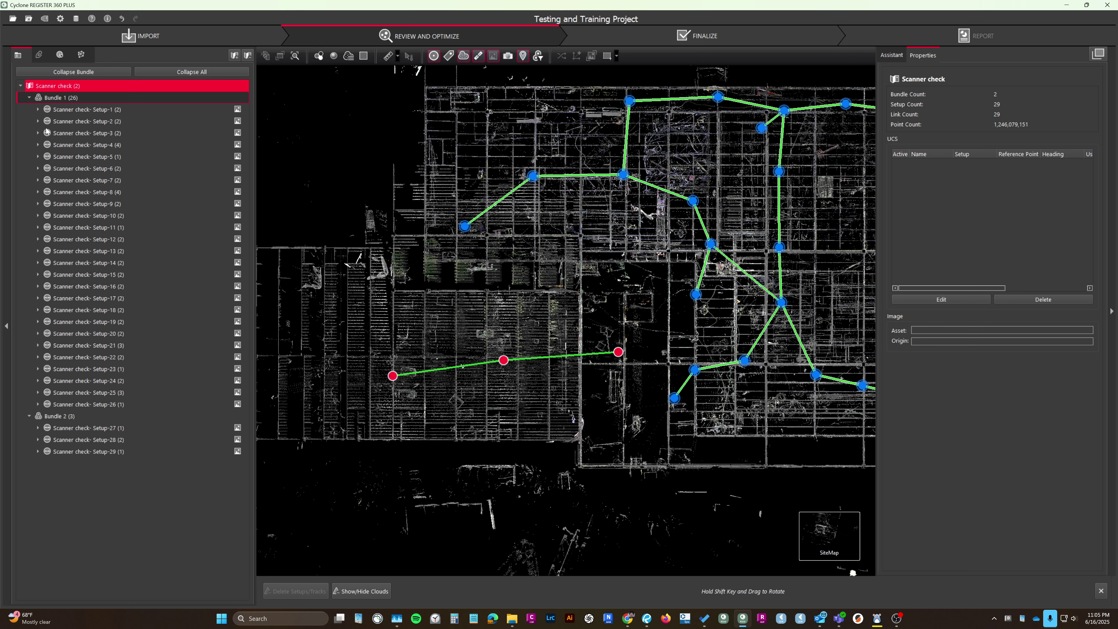
Collapse Bundle 1 and Bundle 2 in the project tree.
click(29, 97)
drag(498, 352, 482, 383)
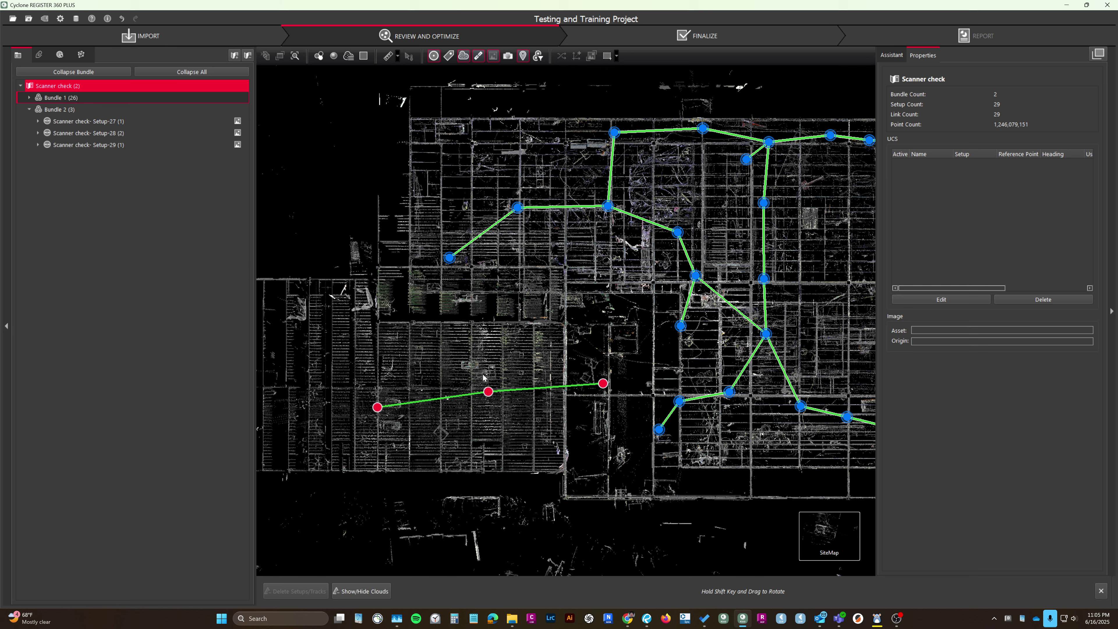
drag(482, 376, 481, 386)
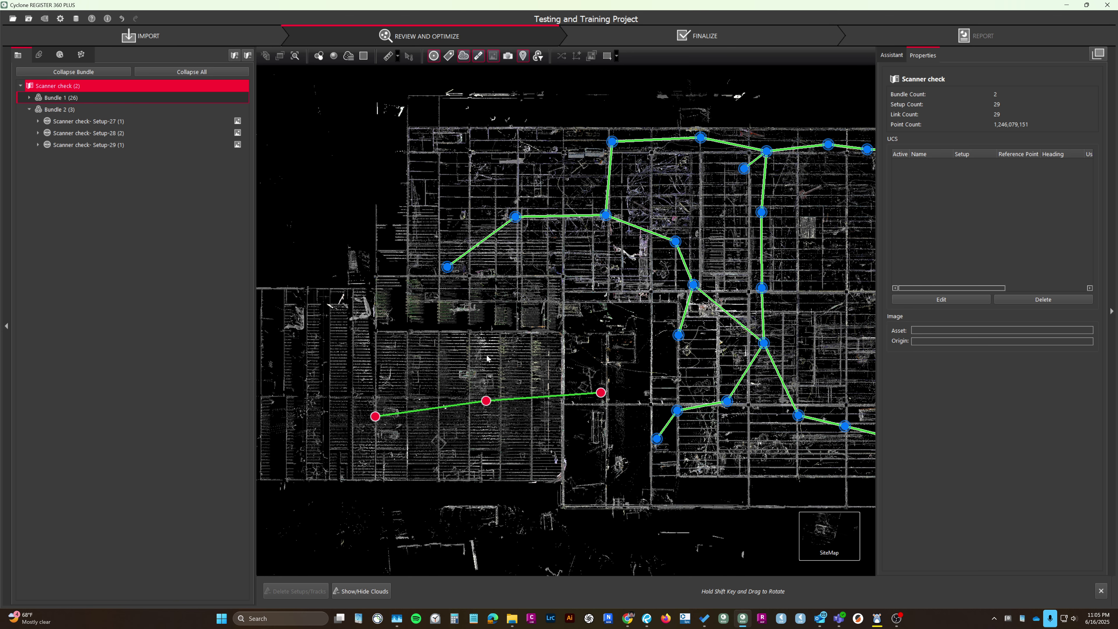
drag(468, 360, 491, 338)
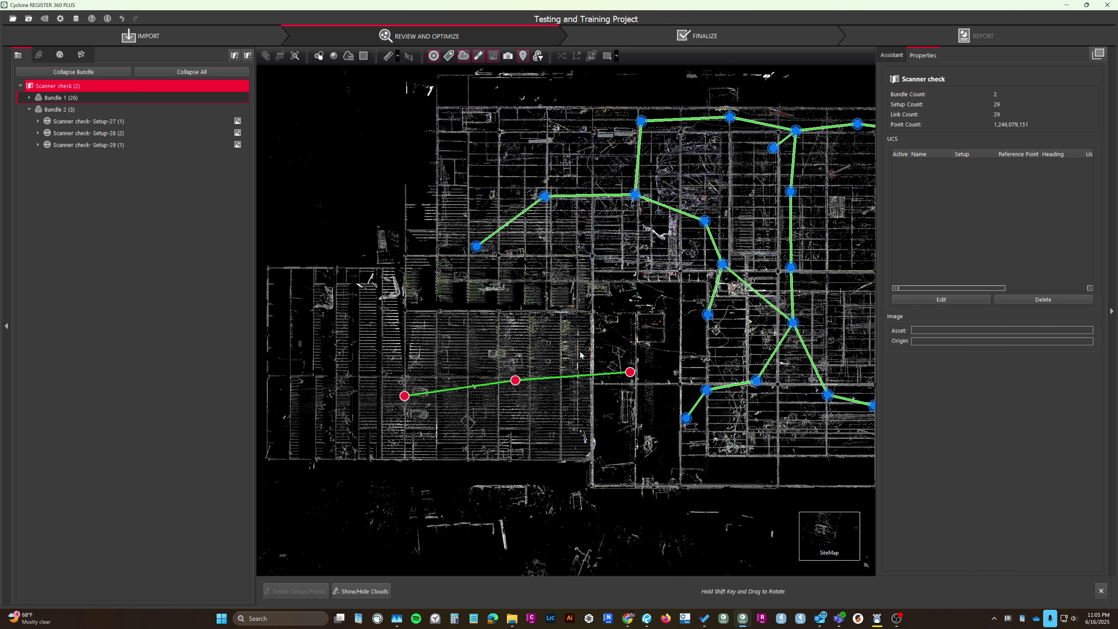
drag(580, 354, 419, 351)
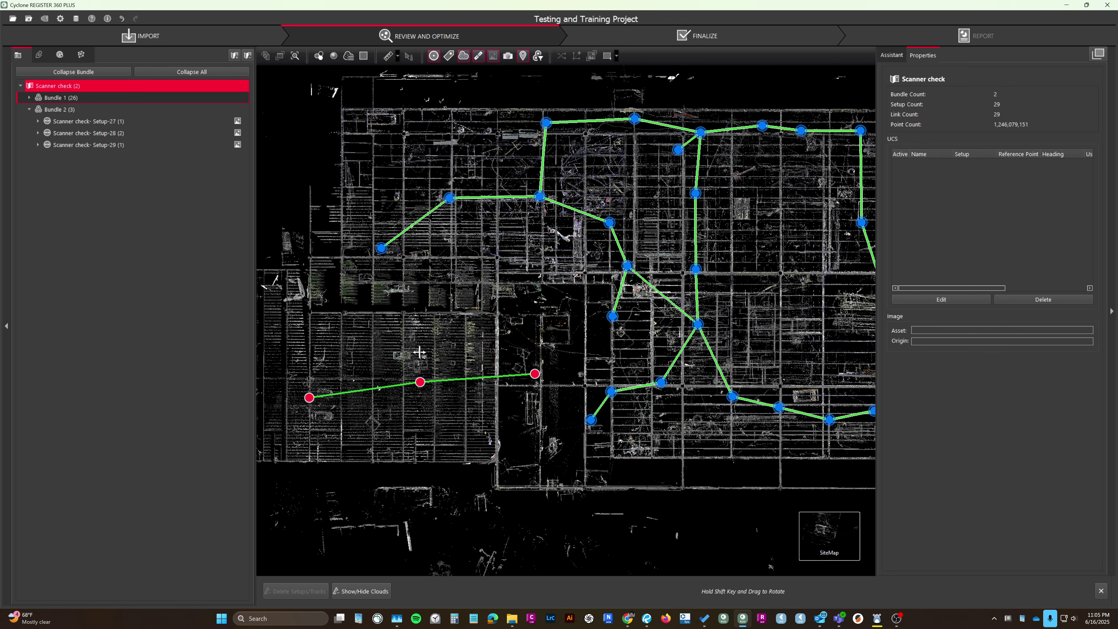
click(29, 109)
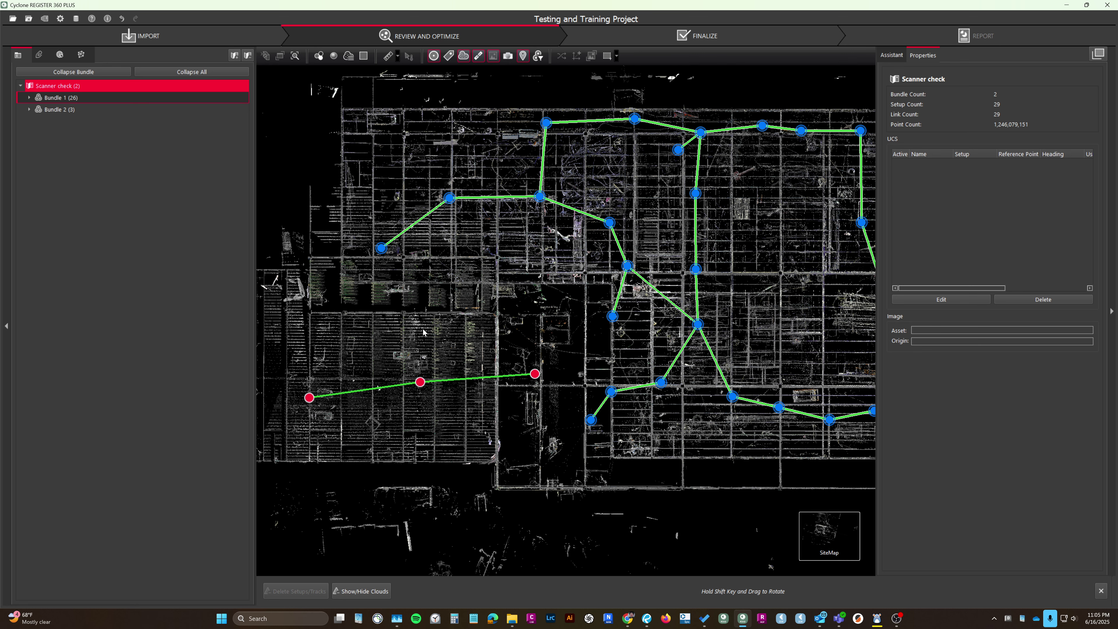
Unify Bundle 2 with cloud reduction enabled and measurements allowed in TruView Enterprise/Cloud.
click(56, 110)
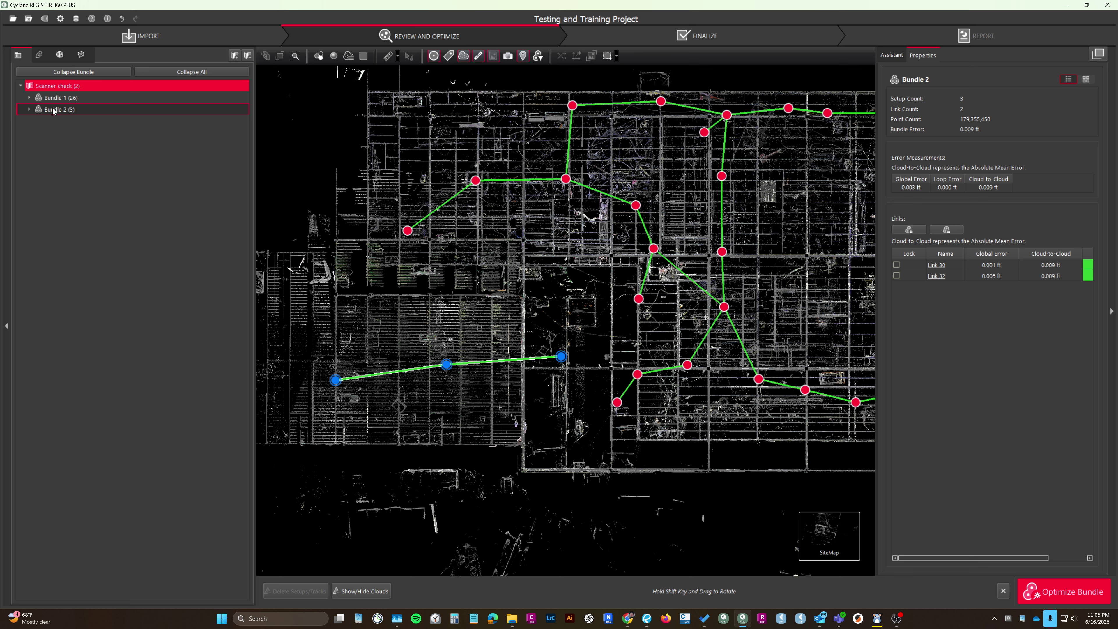
right_click(53, 110)
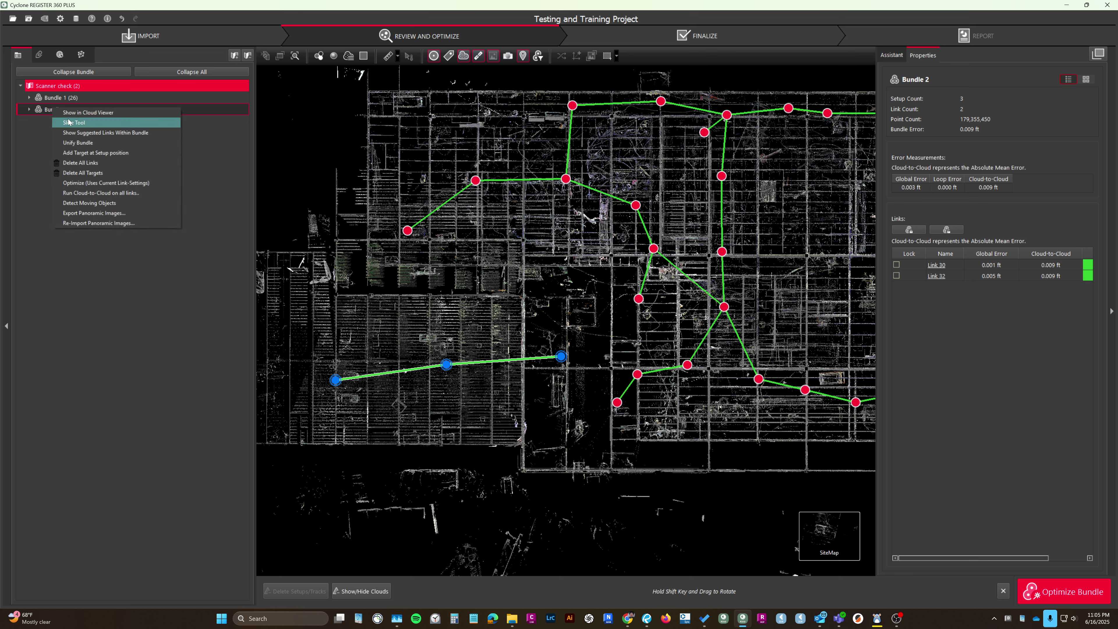
click(78, 143)
drag(538, 266, 509, 243)
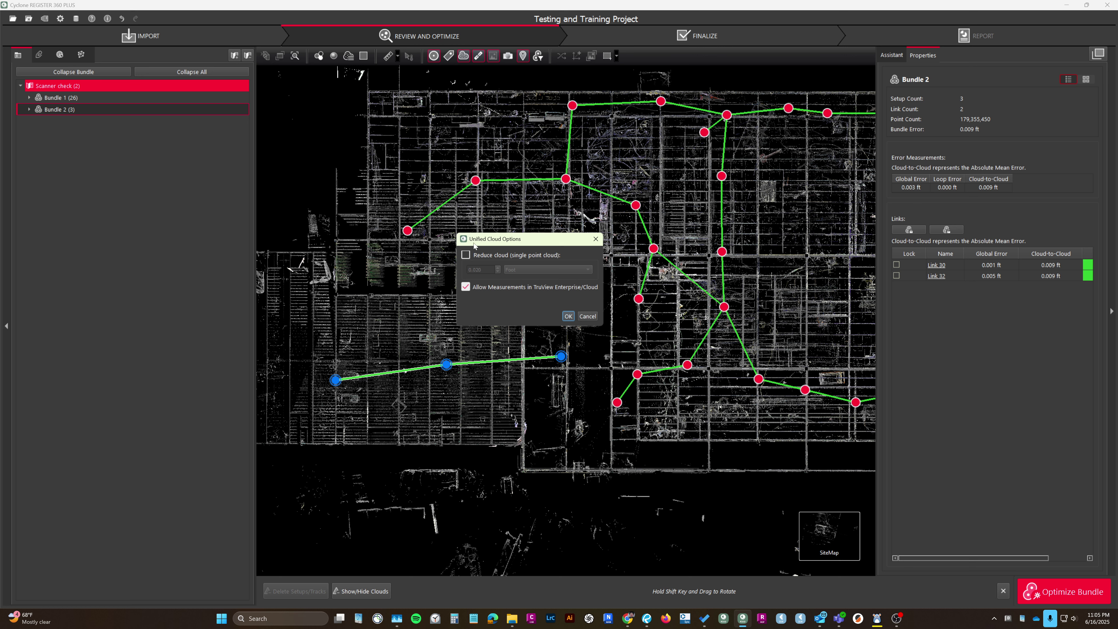
drag(494, 243, 485, 239)
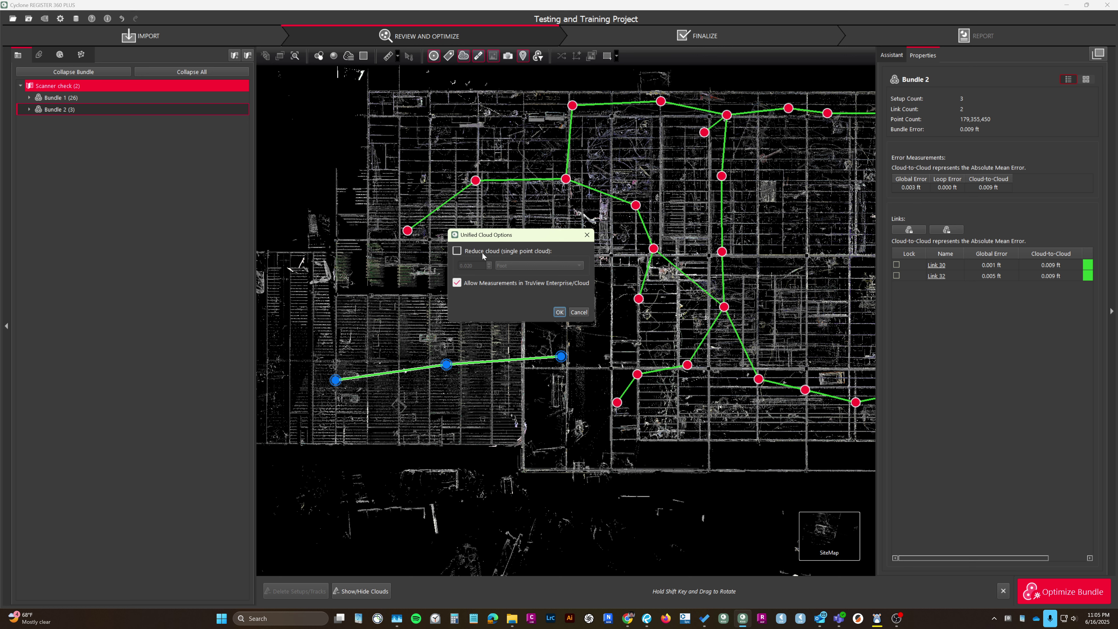
click(457, 251)
click(560, 312)
drag(544, 273, 398, 269)
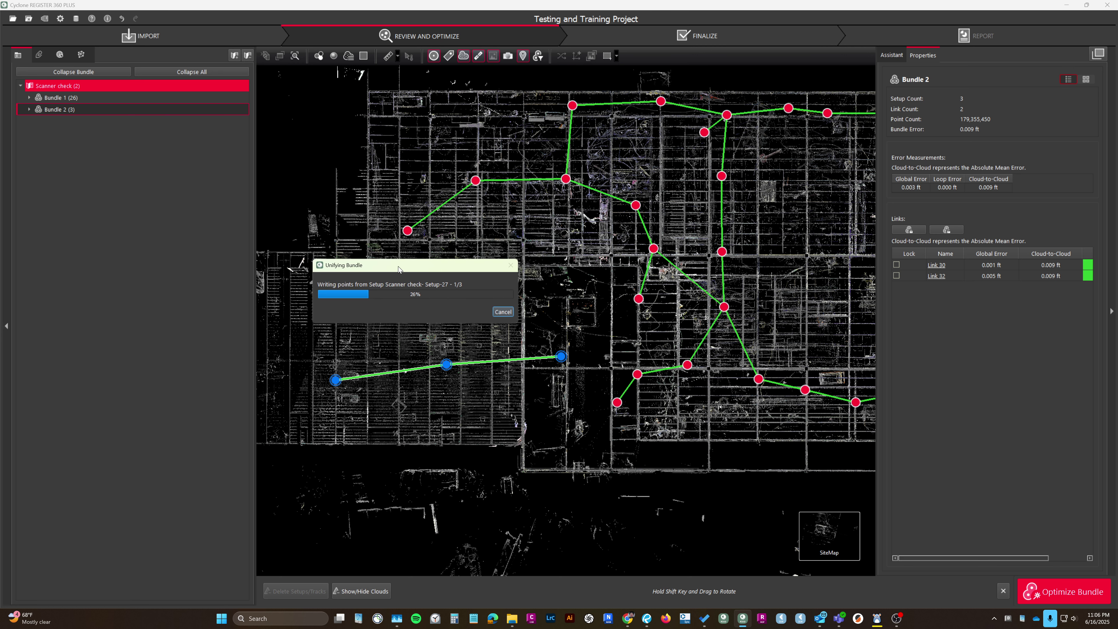
Bring up Task Manager's performance view beside the project to monitor system load during unification.
mouse_move(396, 617)
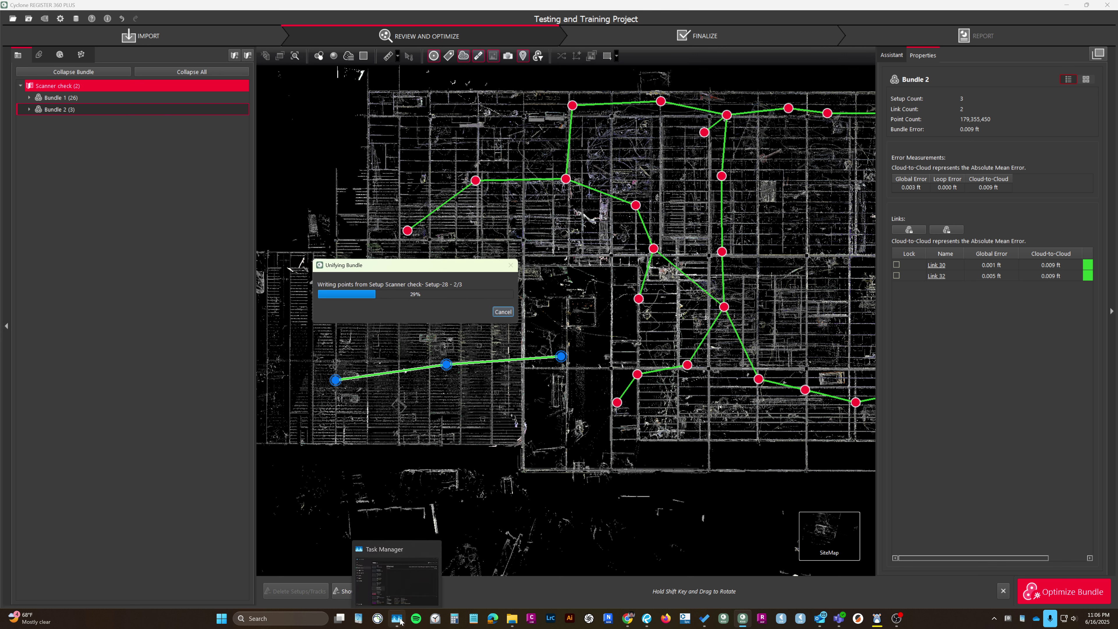
click(397, 572)
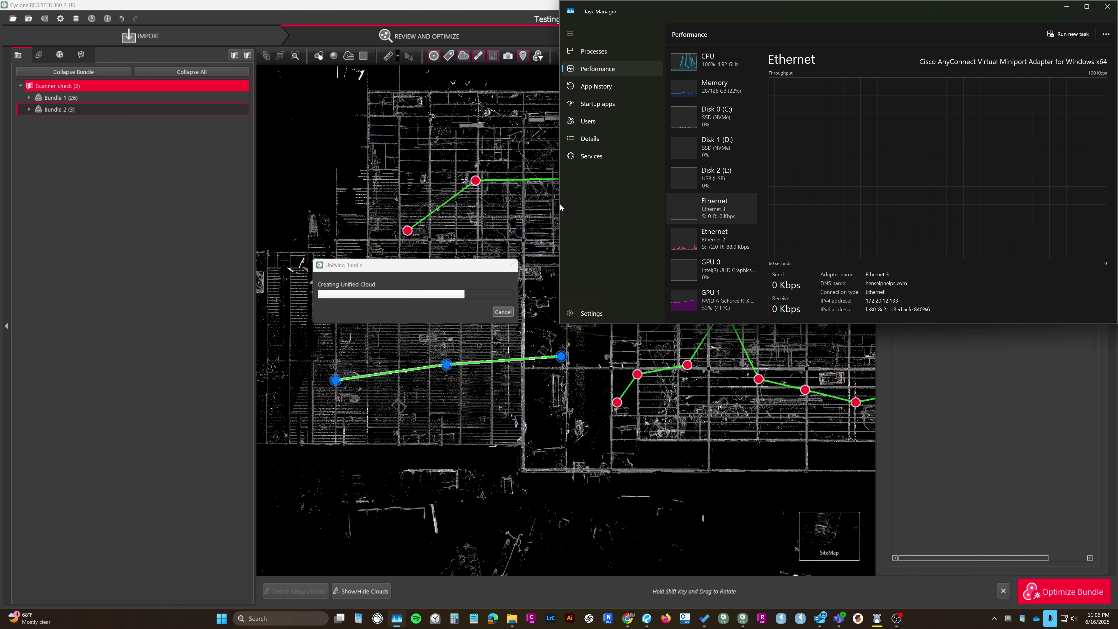
drag(560, 207, 758, 190)
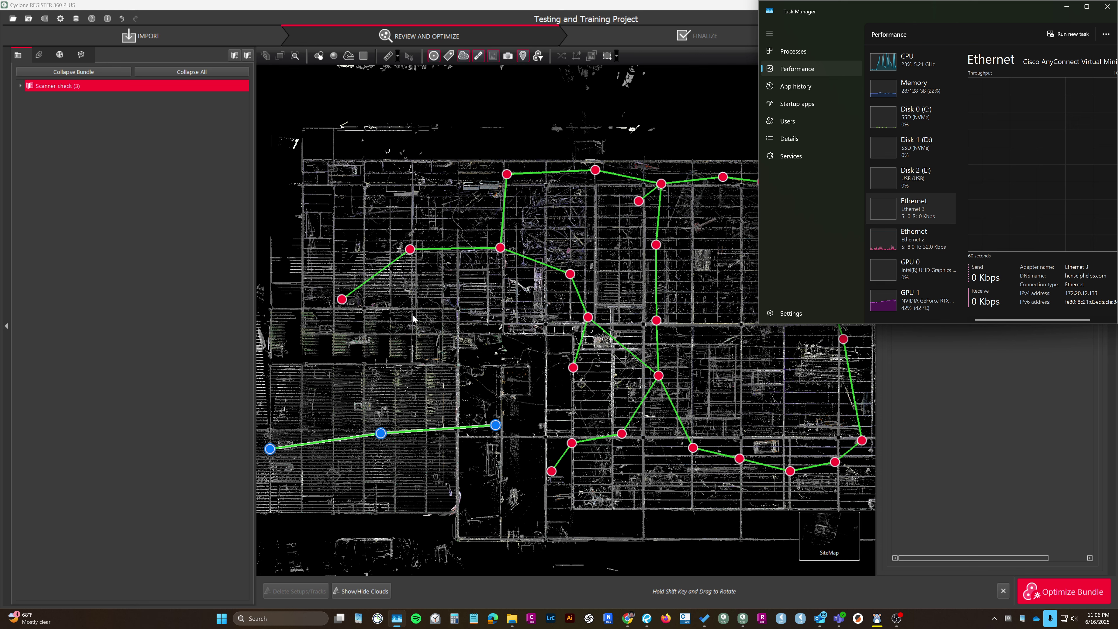
Expand the Scanner check site map in the project tree and select Unified-Bundle 2.
drag(425, 354, 452, 345)
scroll(456, 347, down, 1)
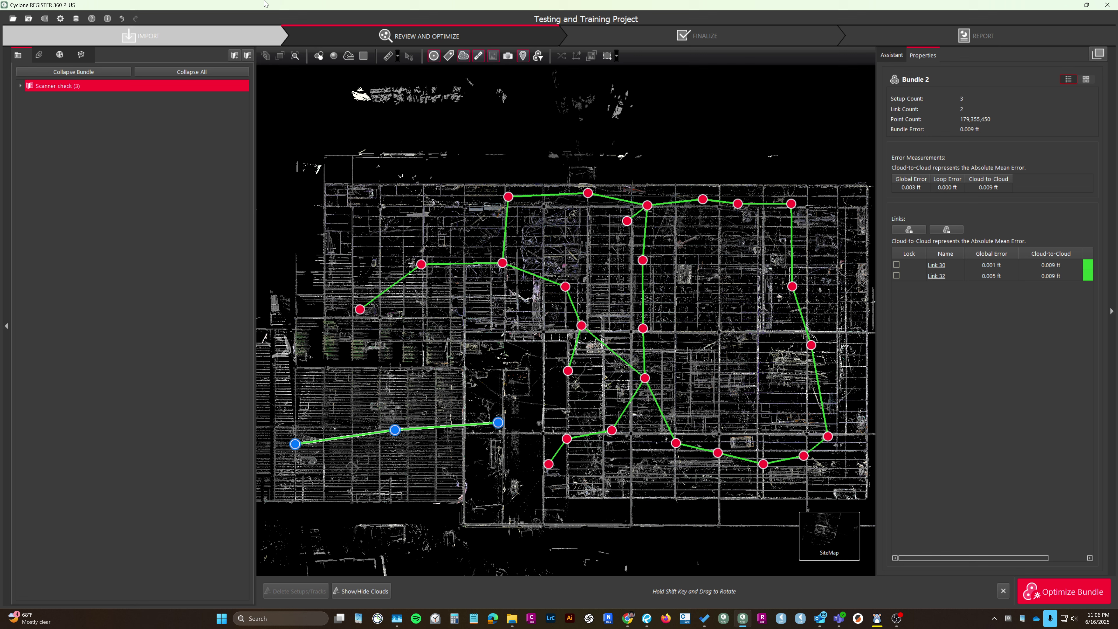
drag(495, 379, 513, 347)
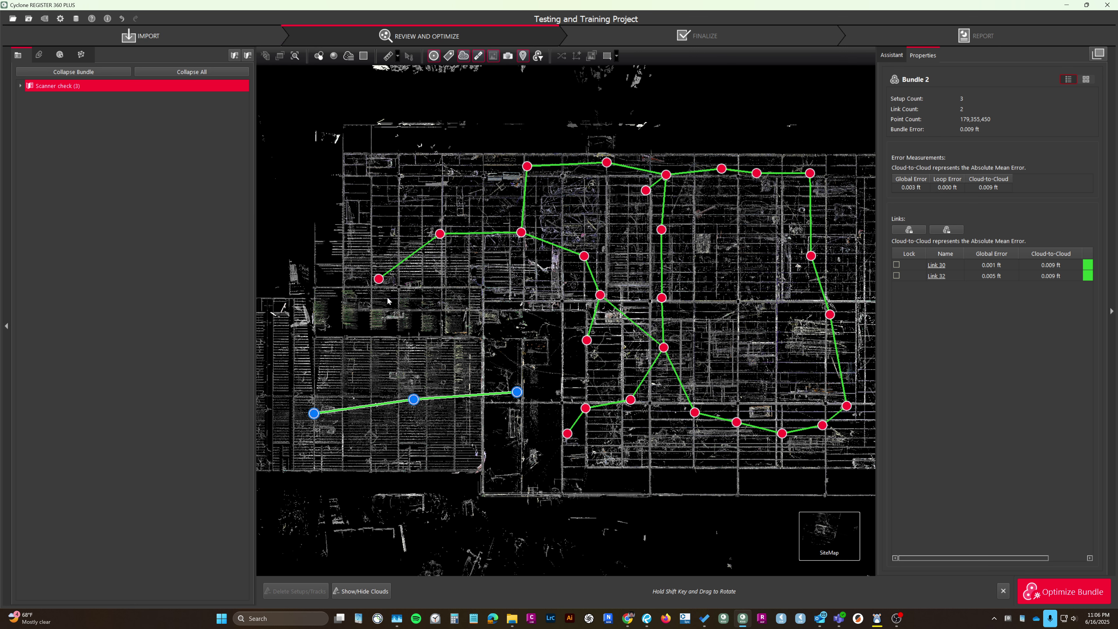
click(19, 85)
click(66, 121)
drag(324, 323, 346, 249)
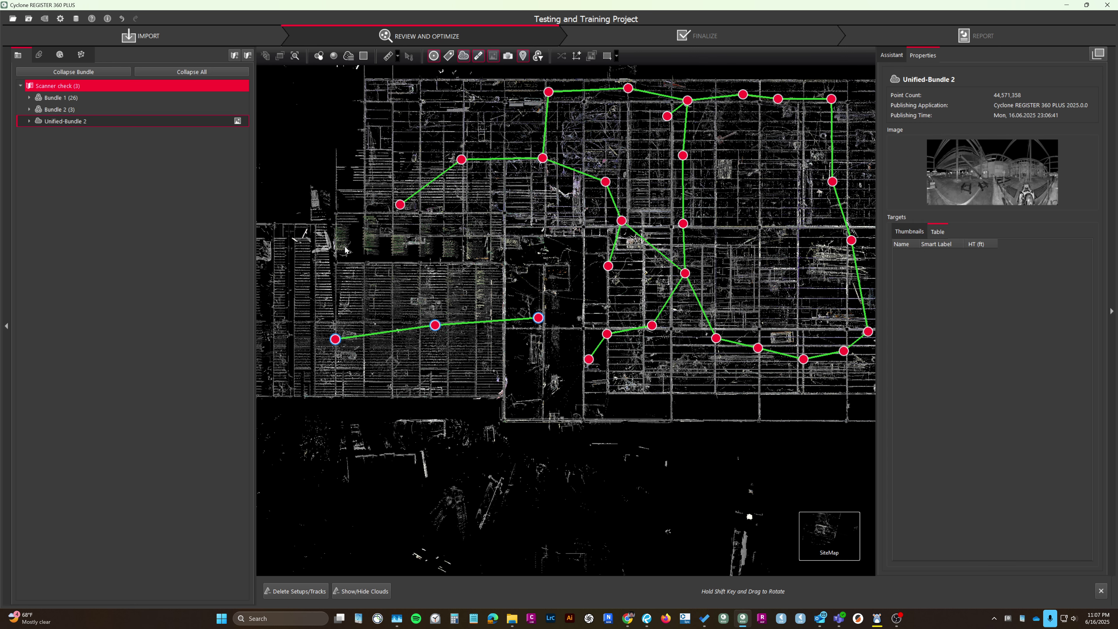
Move the unified copy of Bundle 2 off the original setups into the empty area west of the site.
drag(435, 325, 499, 299)
scroll(489, 260, down, 2)
drag(489, 259, 345, 236)
drag(369, 246, 412, 243)
scroll(630, 281, down, 3)
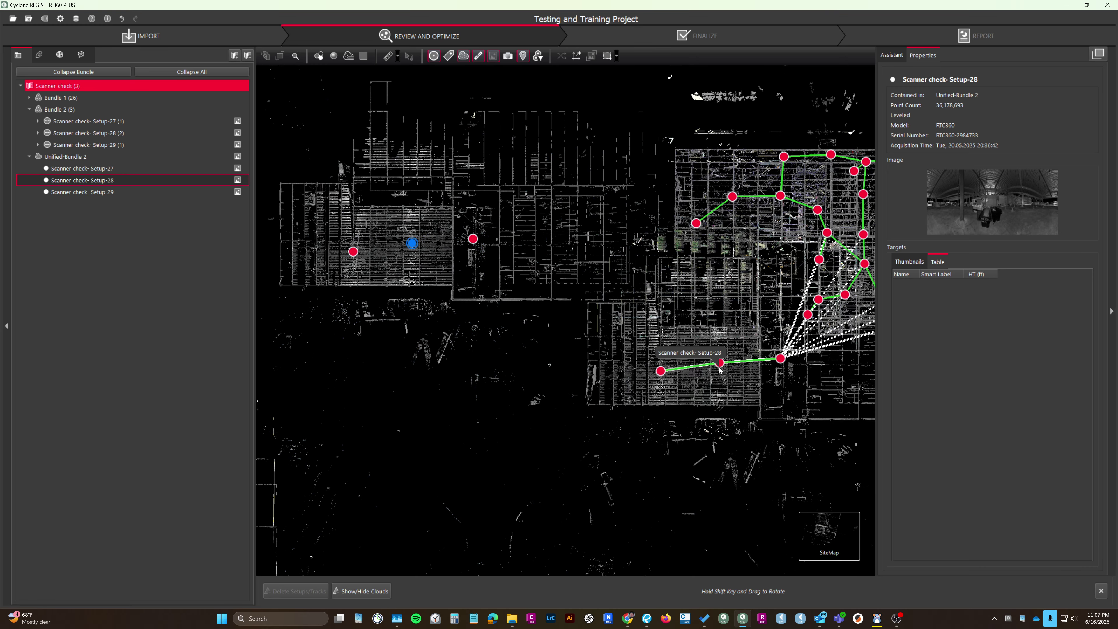
Move the original Bundle 2 with its three linked setups south of Bundle 1, clear of the main building.
drag(719, 363, 711, 479)
drag(660, 435, 662, 407)
drag(392, 190, 476, 301)
Examine the unified cloud around its three waypoints on the site map and select the whole Unified-Bundle 2.
scroll(501, 327, up, 4)
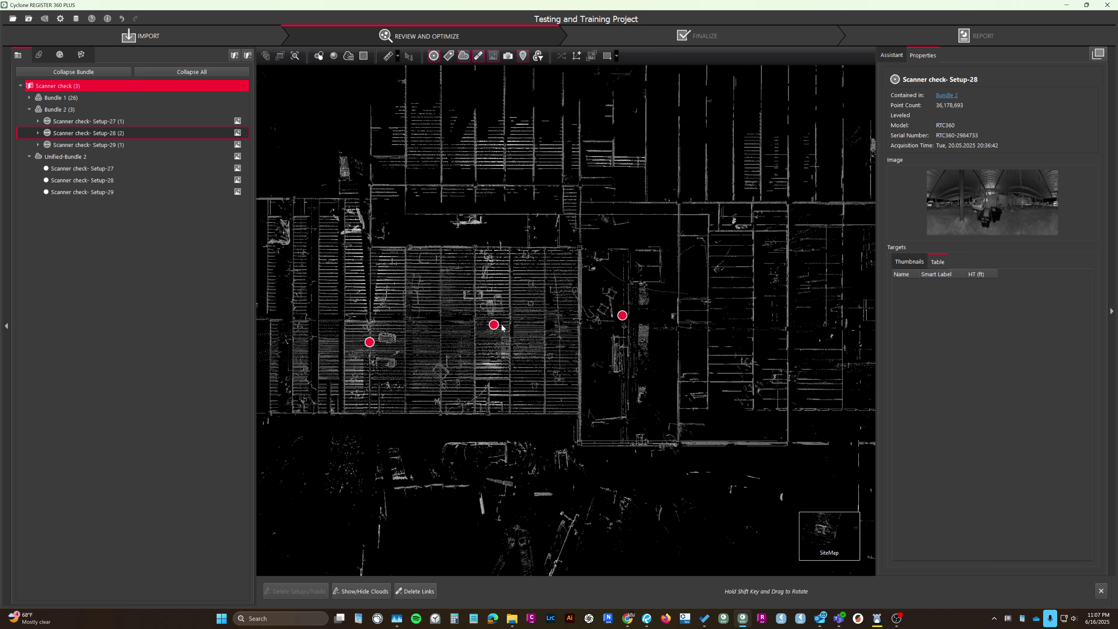
scroll(449, 312, down, 2)
click(482, 320)
scroll(517, 340, up, 3)
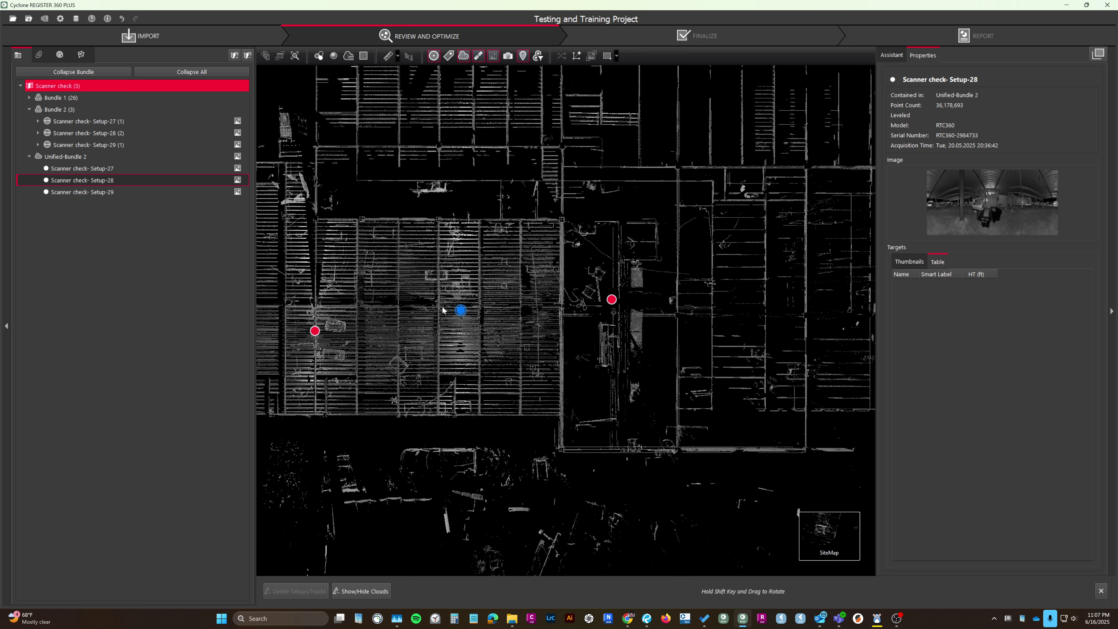
drag(469, 314, 489, 329)
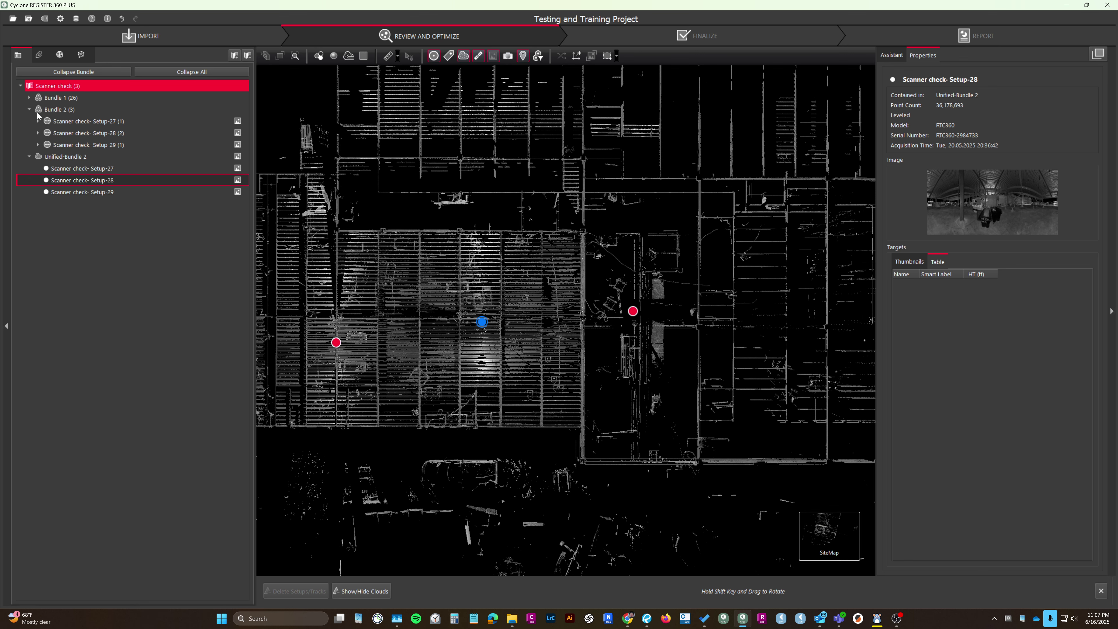
scroll(362, 437, down, 5)
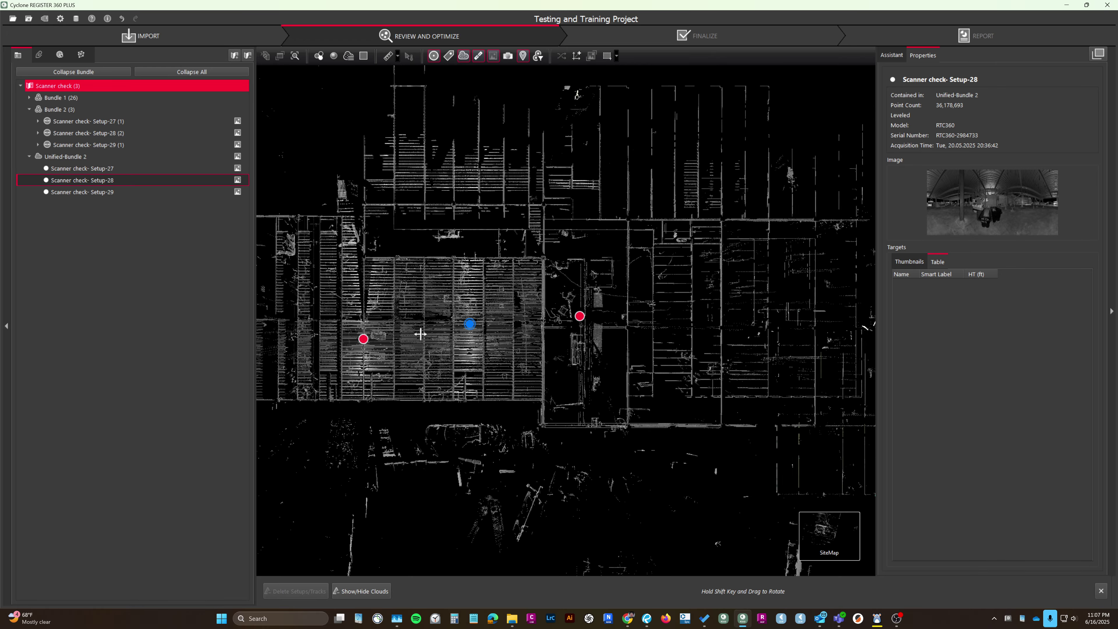
click(73, 157)
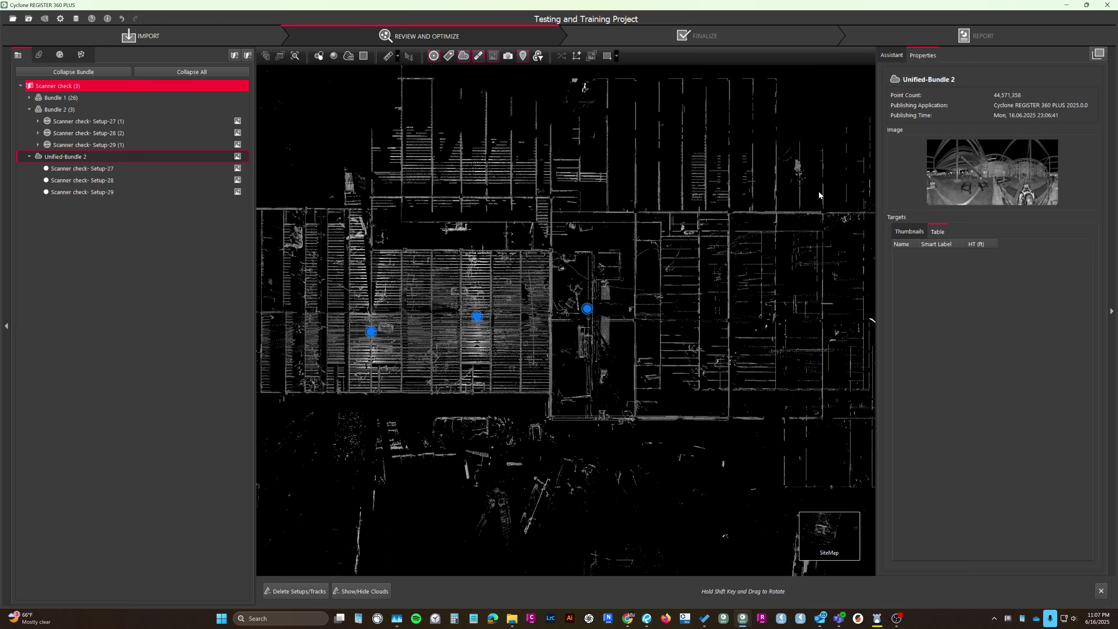
Open the unified cloud in 3D from its middle waypoint and orbit around the floor area to inspect the points.
double_click(477, 316)
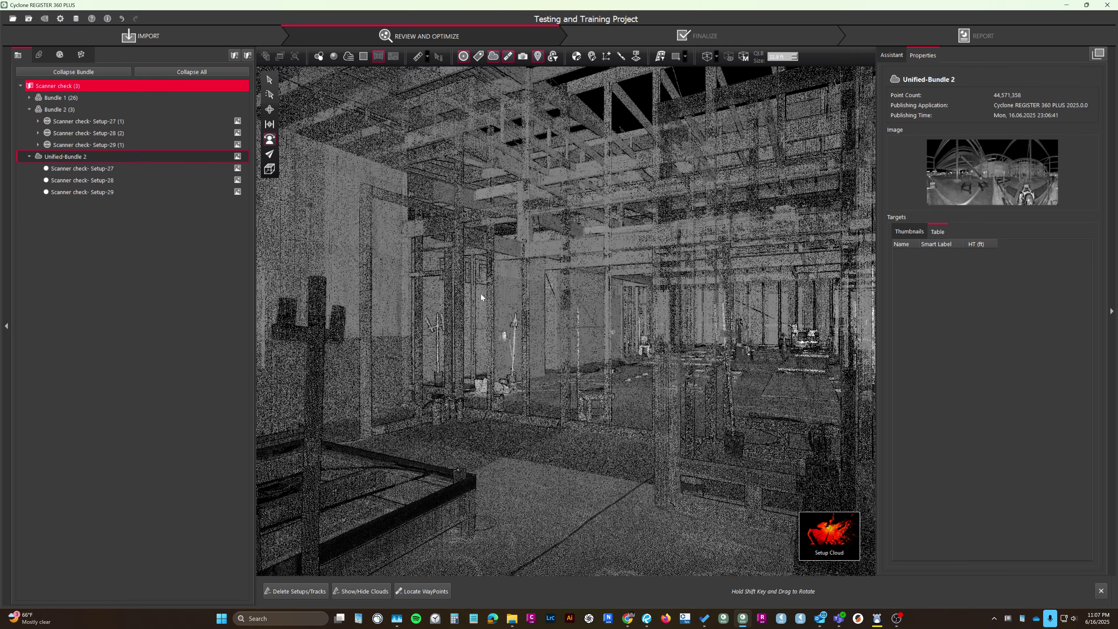
scroll(481, 294, down, 3)
drag(481, 294, 397, 304)
click(270, 110)
drag(516, 394, 411, 407)
drag(599, 406, 440, 409)
drag(688, 342, 454, 283)
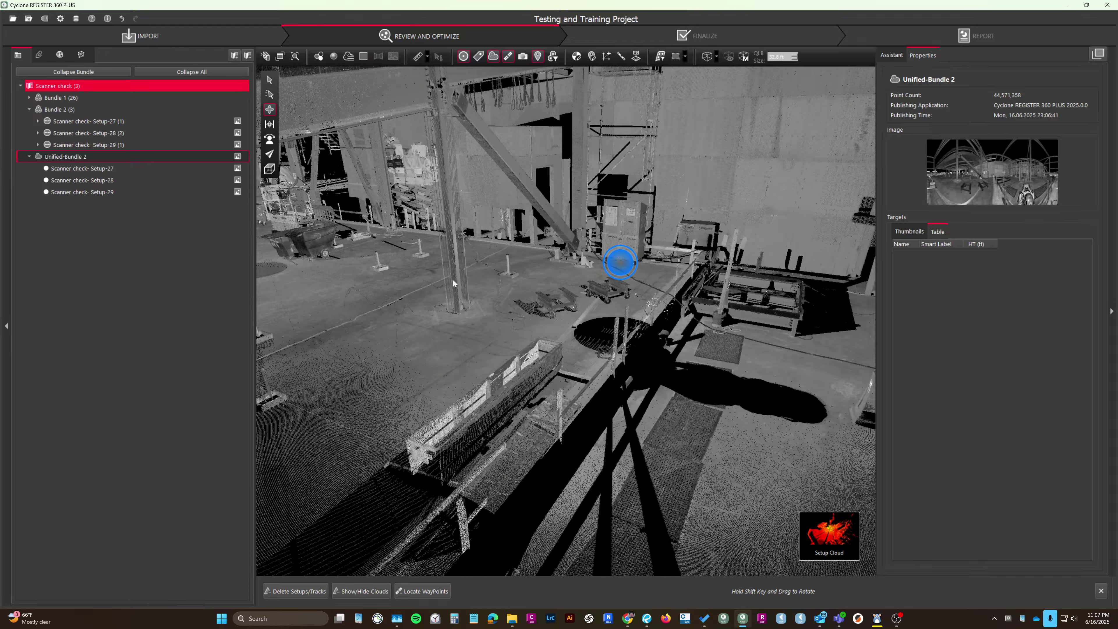
Inspect the unified cloud in 3D from its waypoints, selecting Setup-29 and Setup-28.
double_click(620, 262)
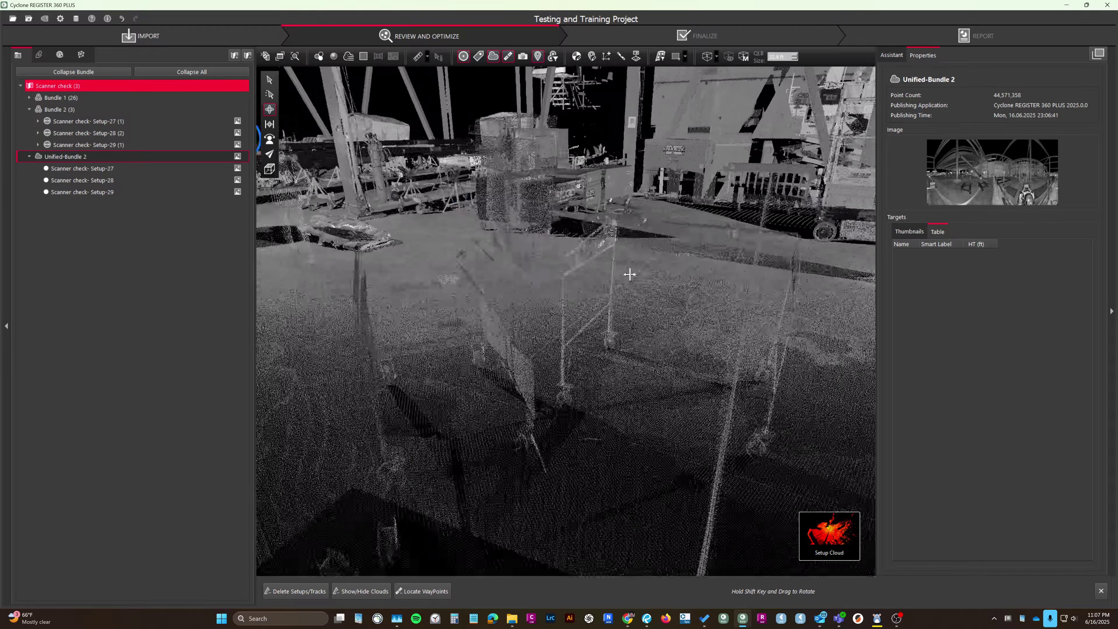
mouse_move(629, 274)
mouse_down()
mouse_move(490, 286)
mouse_move(628, 329)
mouse_move(697, 281)
mouse_move(602, 348)
mouse_move(628, 337)
mouse_up()
click(628, 336)
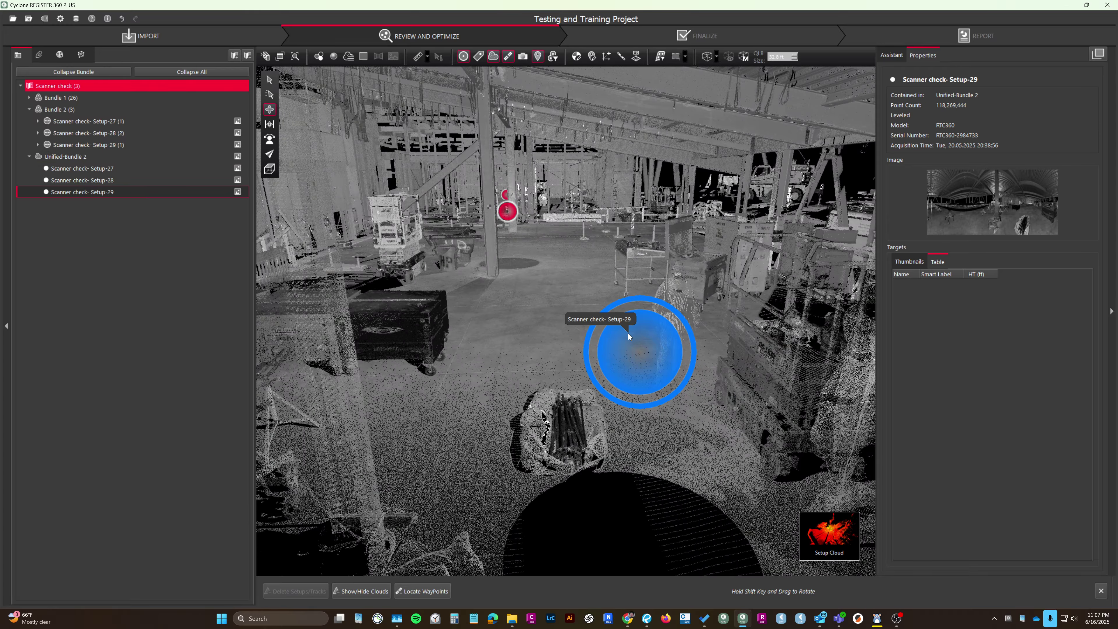
click(507, 210)
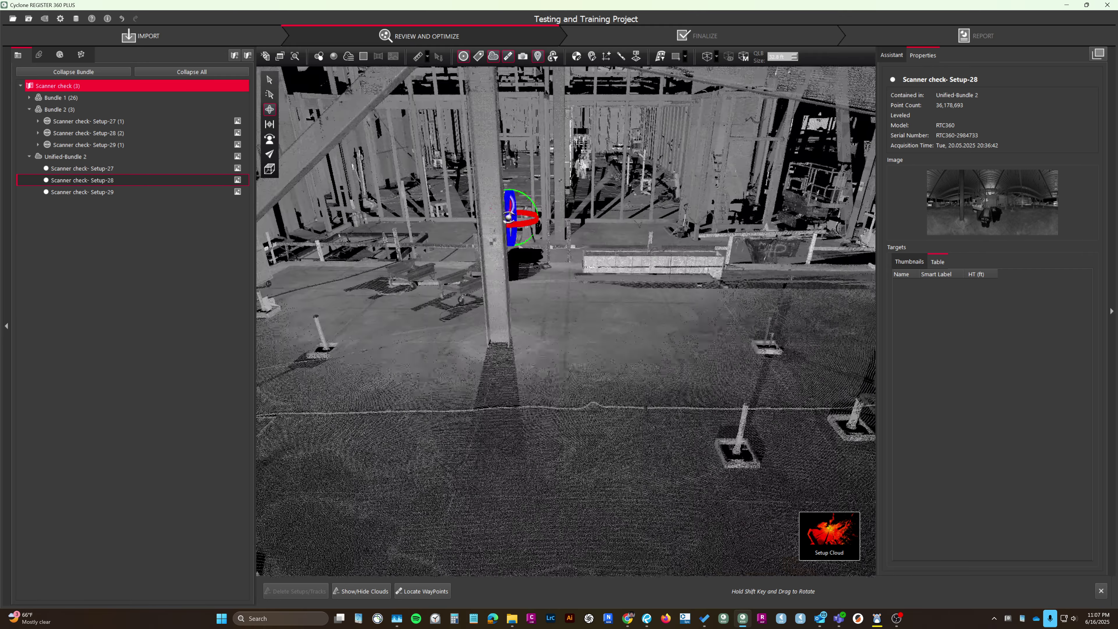
drag(508, 217, 456, 211)
mouse_move(453, 178)
right_down()
mouse_move(442, 275)
mouse_move(415, 266)
right_up()
Pick a floor point in the unified cloud to read its coordinates, clear the pick and return to orbiting.
click(269, 94)
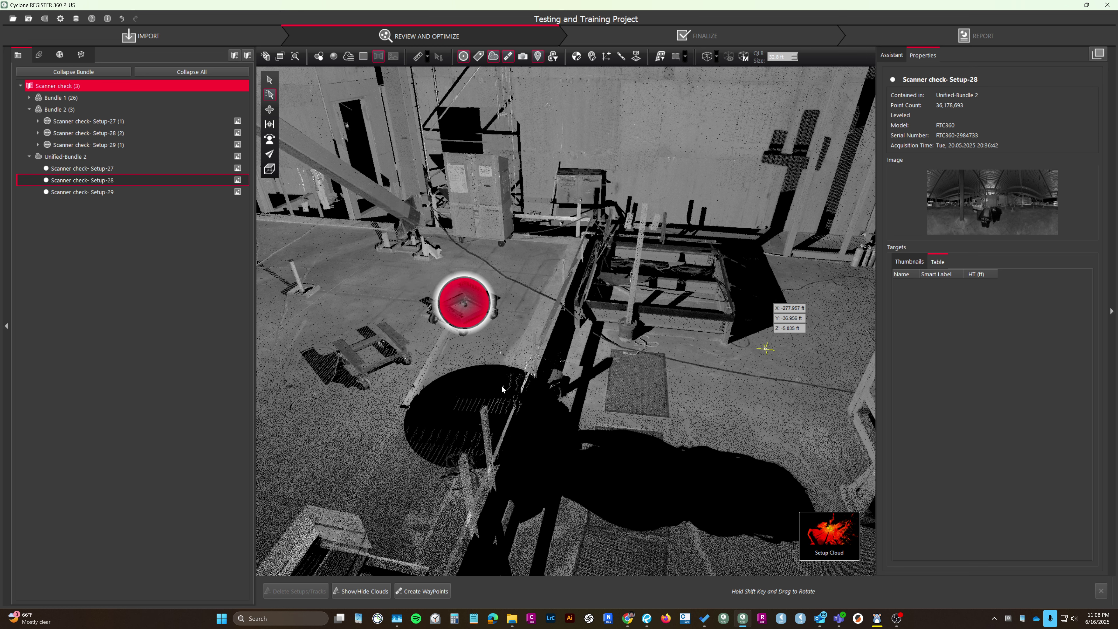
right_click(323, 181)
click(364, 205)
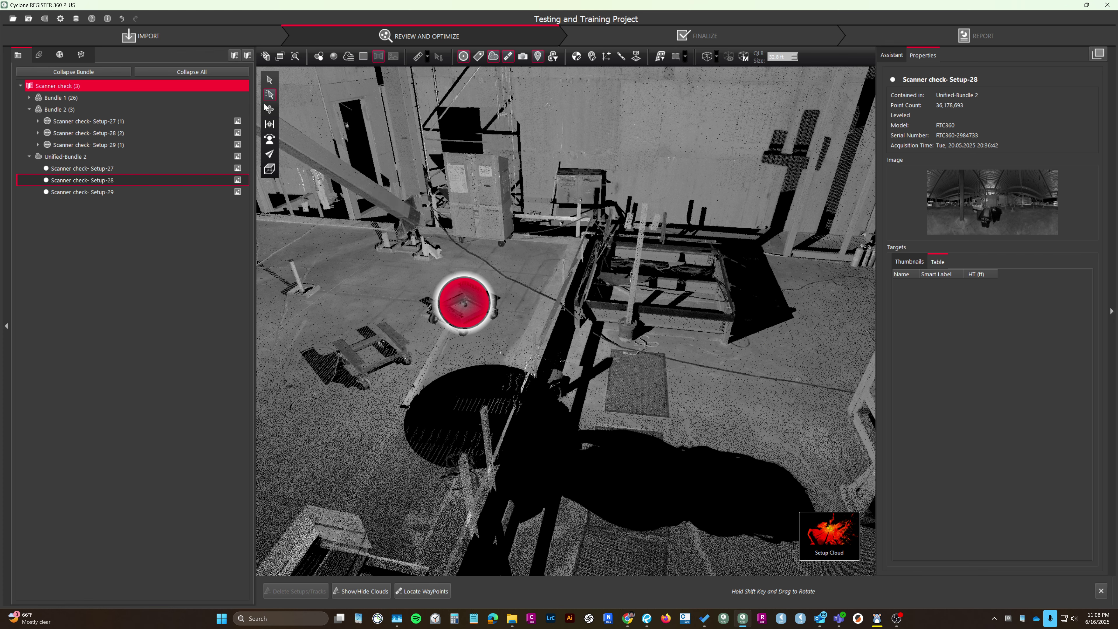
click(270, 110)
Return to the site map and move Unified-Bundle 2 back into its matching place against Bundle 1.
scroll(491, 335, down, 3)
mouse_move(832, 544)
click(782, 534)
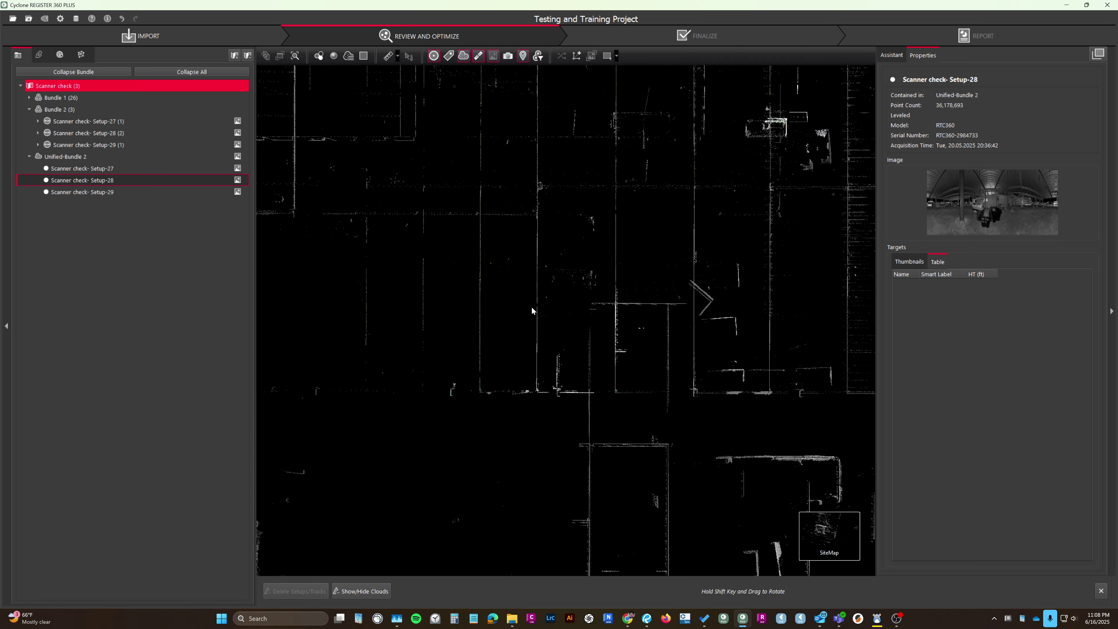
drag(455, 288, 651, 324)
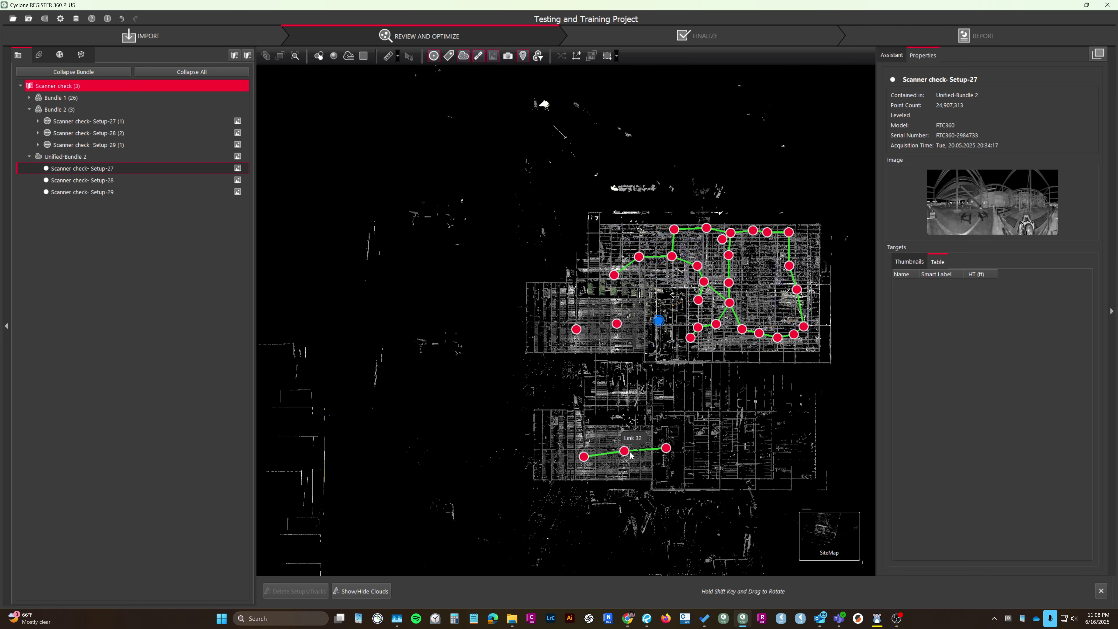
scroll(668, 345, up, 1)
scroll(668, 344, up, 3)
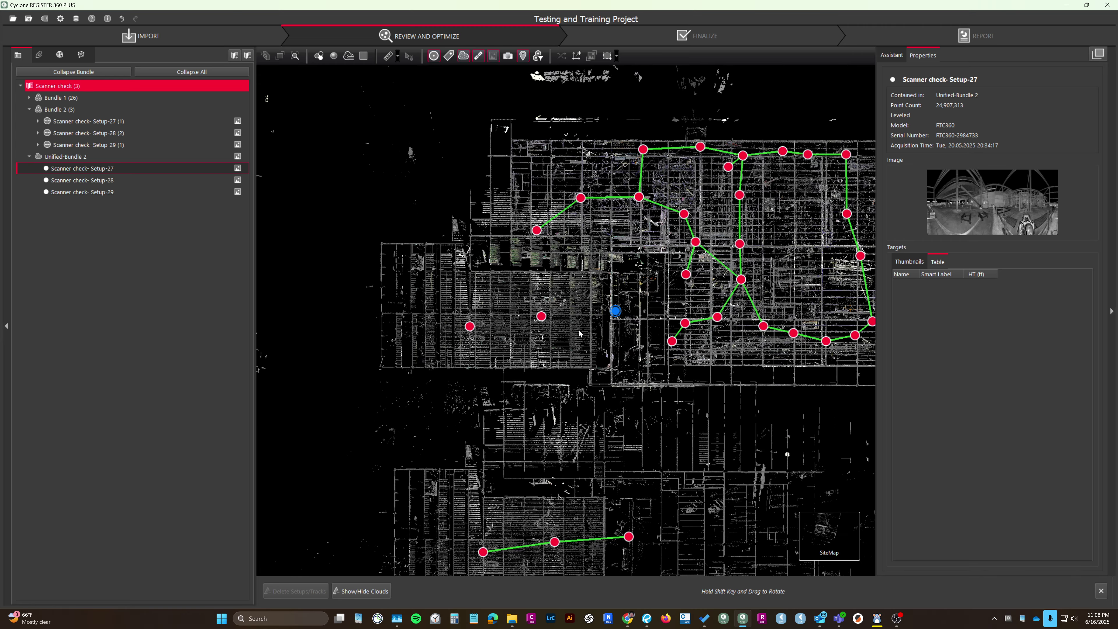
Shift Unified-Bundle 2 closer to Bundle 1 on the site map and open Setup-10 with the unified Setup-27 in visual alignment.
drag(542, 317, 568, 312)
drag(564, 312, 569, 307)
click(685, 323)
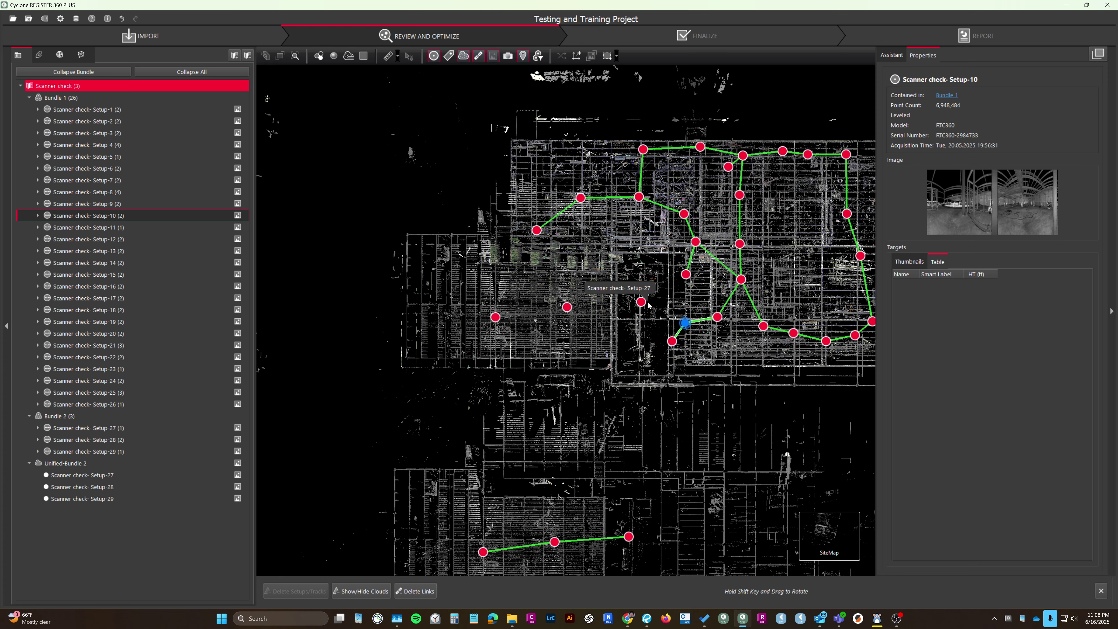
ctrl+click(642, 303)
click(768, 591)
Align the unified Setup-27 cloud with Setup-10 in plan, matching the wall lines and corners in the top view.
scroll(538, 342, up, 6)
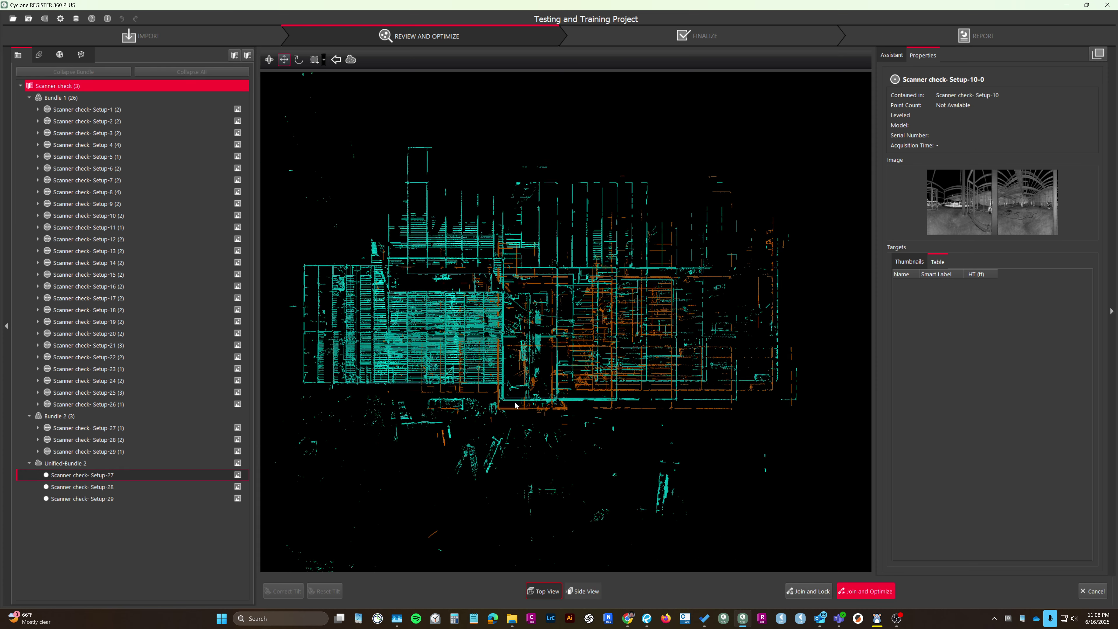
drag(730, 279, 678, 371)
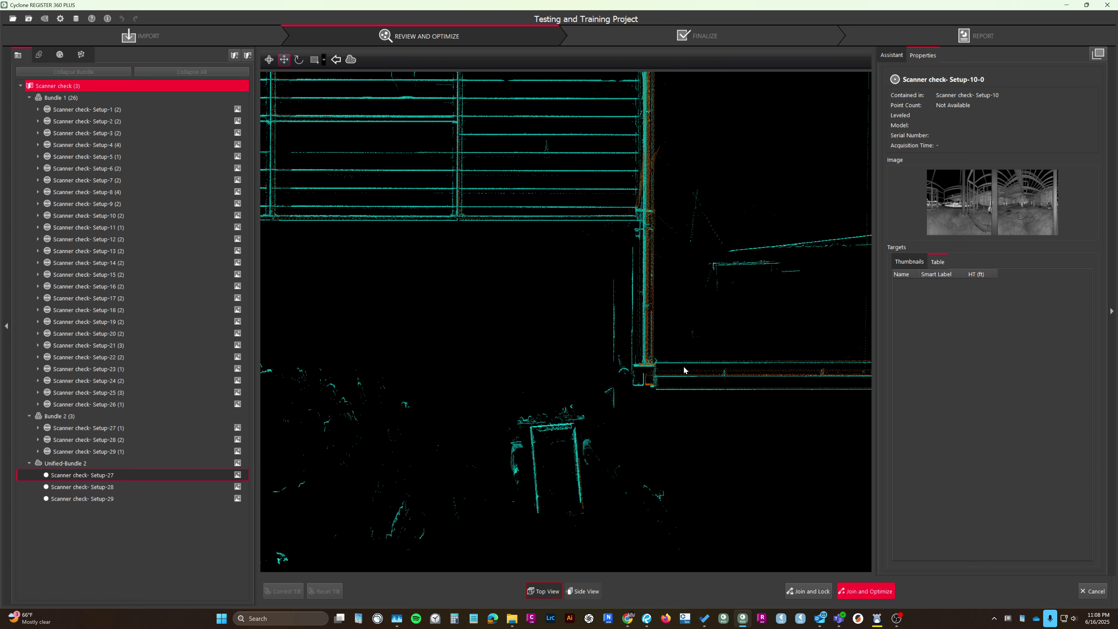
right_drag(686, 369, 465, 356)
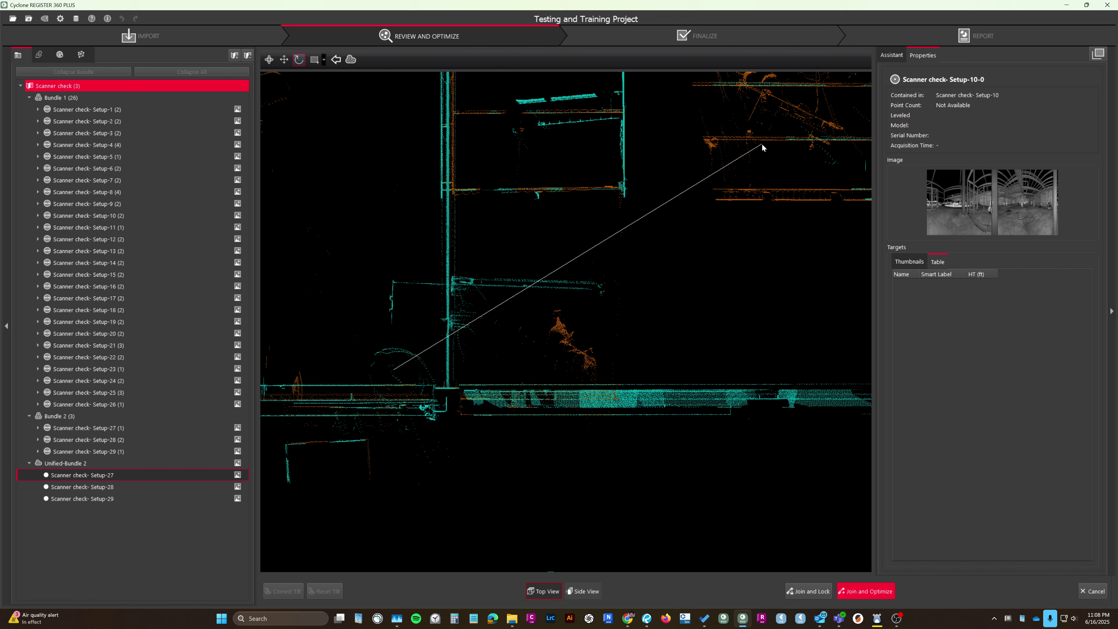
Adjust the height of the unified cloud against Setup-10 in the side view.
click(584, 591)
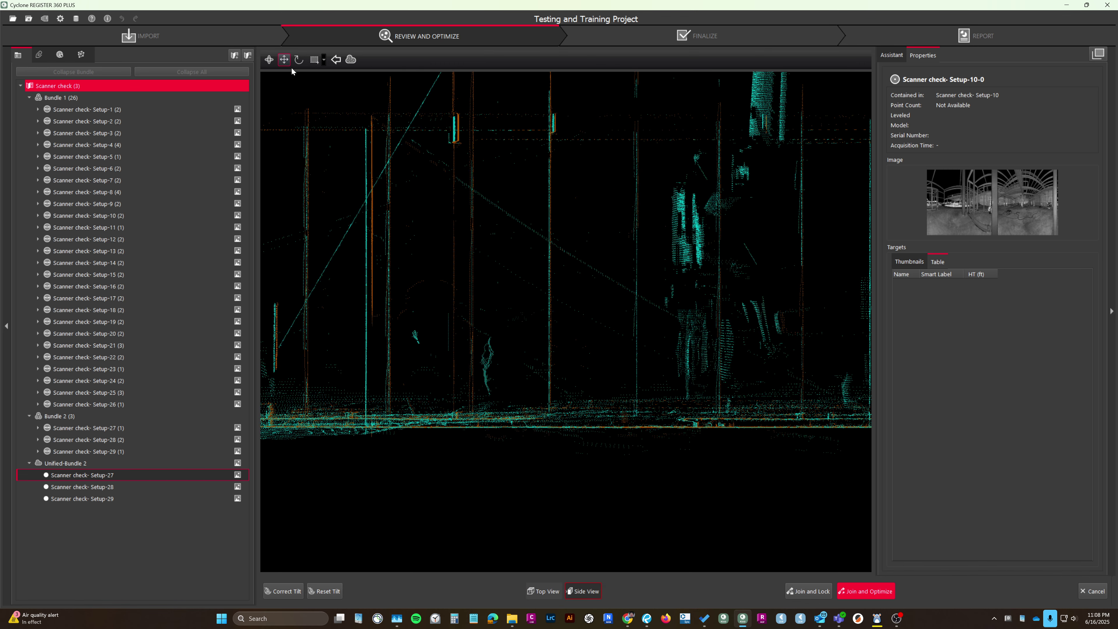
scroll(456, 173, up, 5)
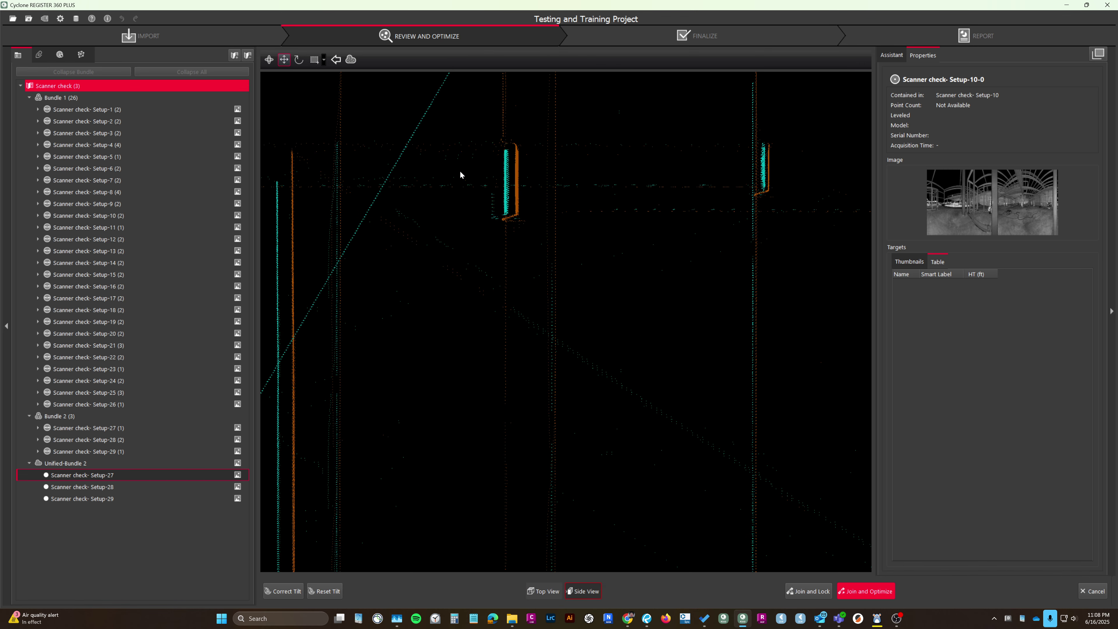
drag(460, 172, 460, 174)
Join and optimize the Setup-10 to Setup-27 link, accept the cloud registration results, and start the bundle optimization.
click(887, 591)
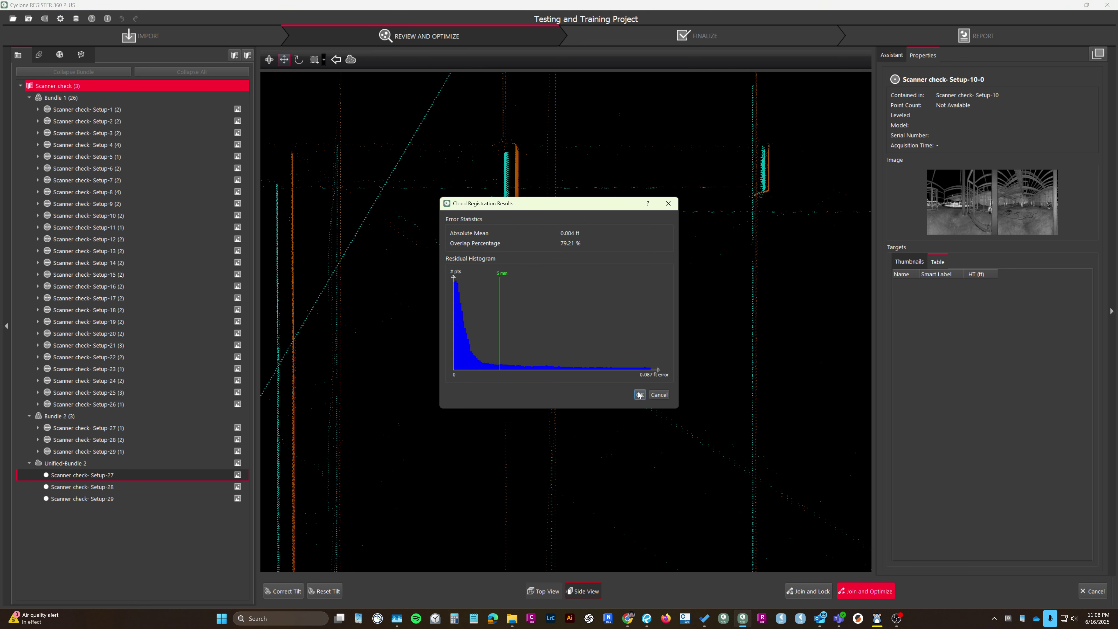
click(639, 394)
click(609, 319)
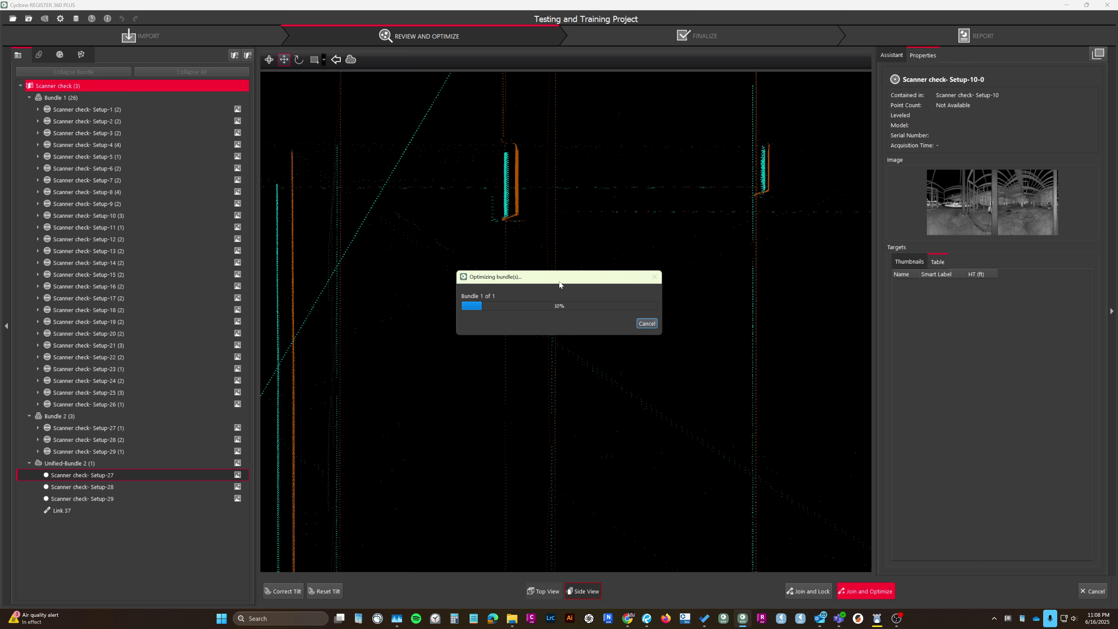
drag(556, 278, 420, 295)
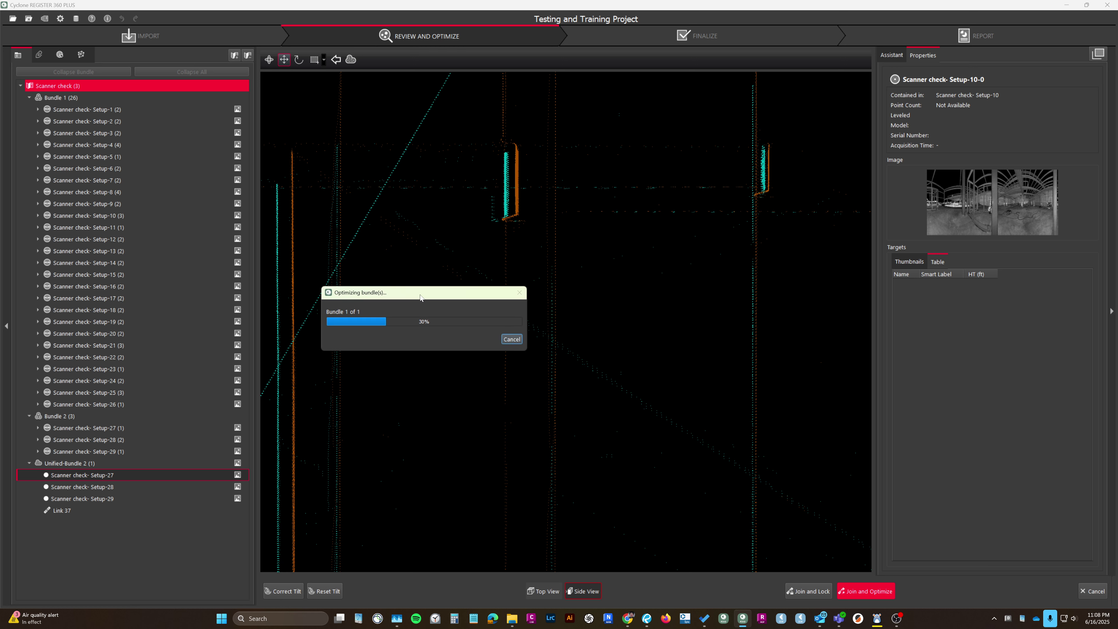